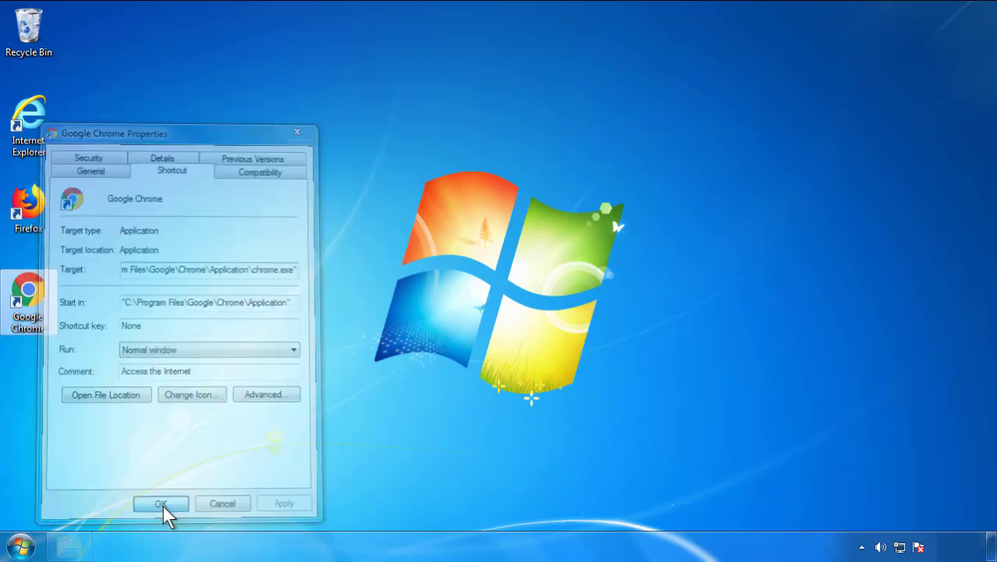
# Step: Close the Google Chrome shortcut's Properties dialog and bring up the Start menu
pyautogui.click(21, 546)
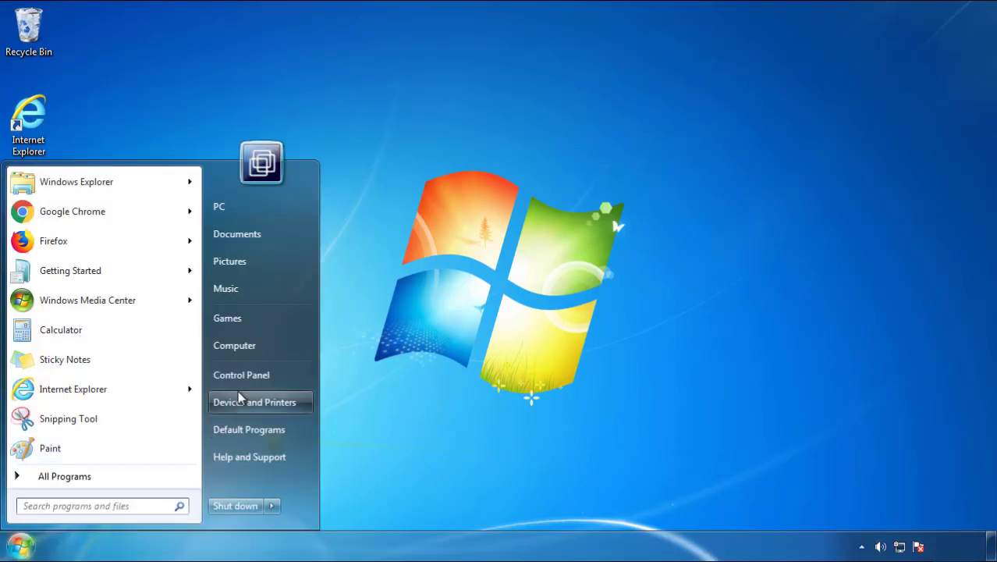
# Step: Open Control Panel's installed programs list, sorted by Installed On with newest first
pyautogui.click(249, 372)
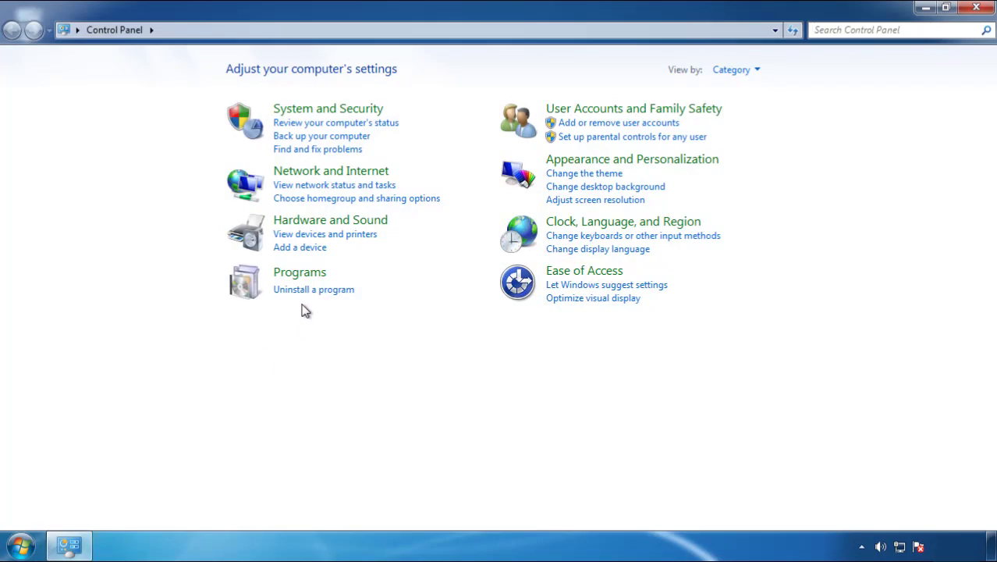
pyautogui.click(312, 290)
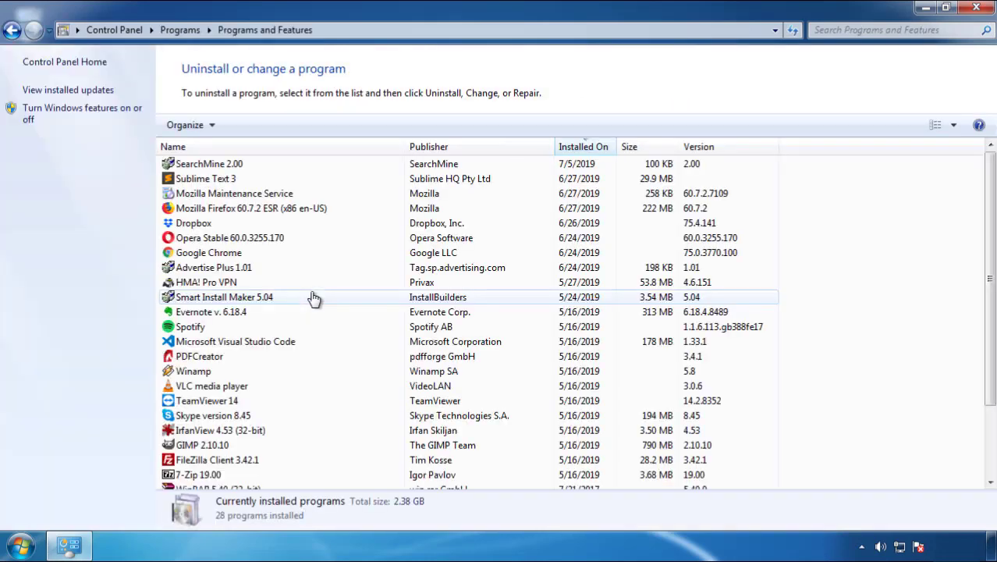
pyautogui.click(584, 149)
pyautogui.click(580, 149)
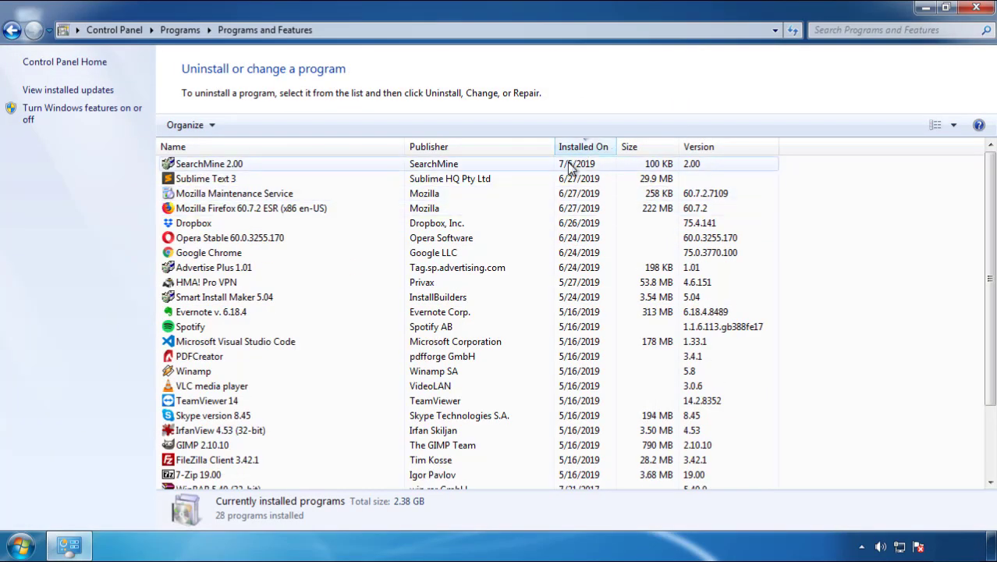
# Step: Uninstall SearchMine 2.00, finish the uninstaller, and close Programs and Features
pyautogui.click(212, 167)
pyautogui.click(248, 126)
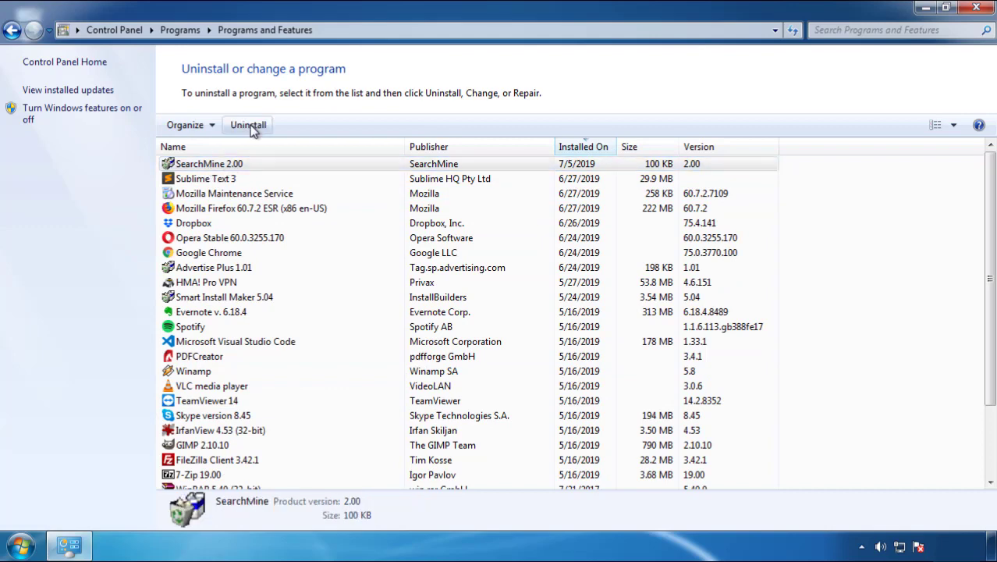
pyautogui.click(579, 413)
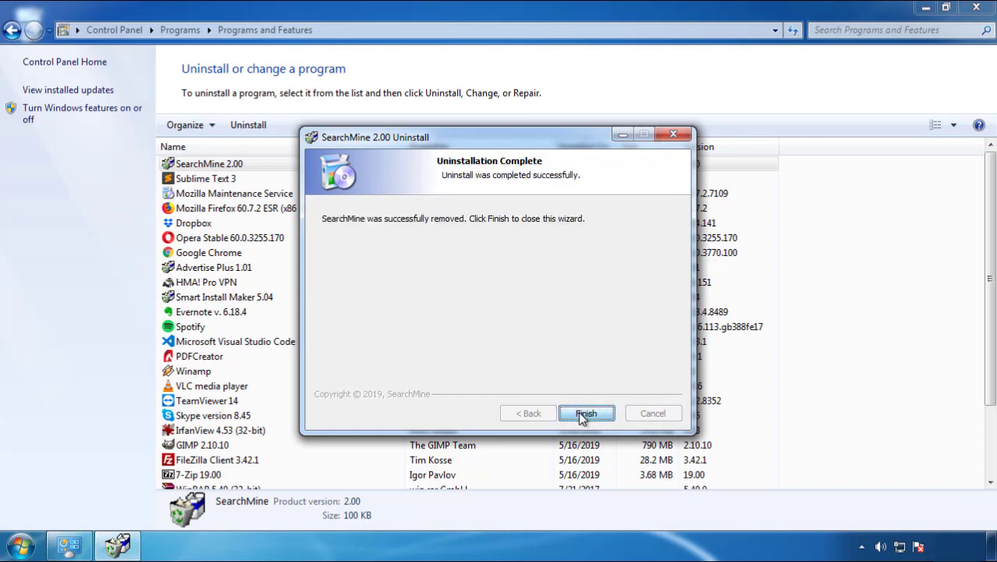
pyautogui.click(578, 411)
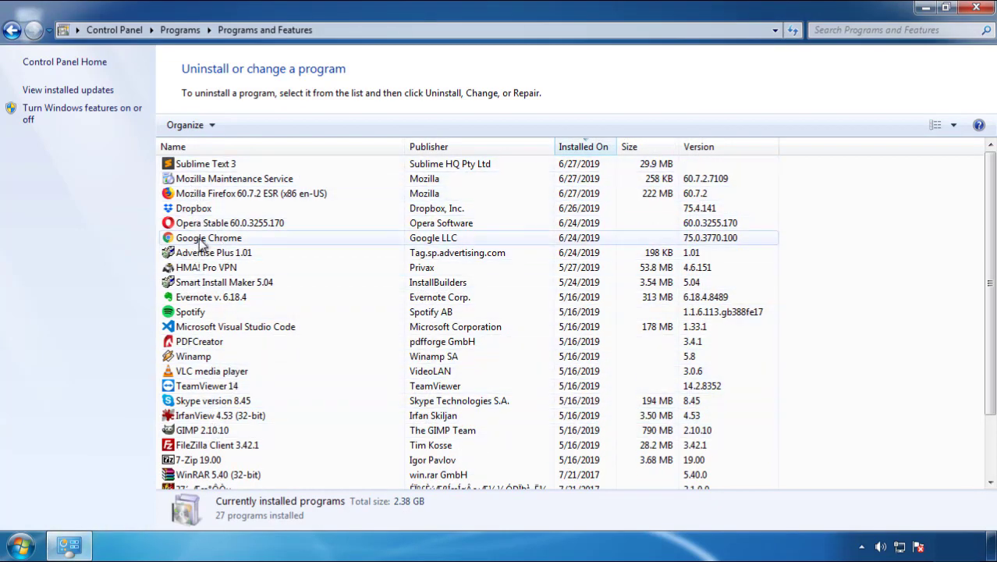
pyautogui.click(976, 10)
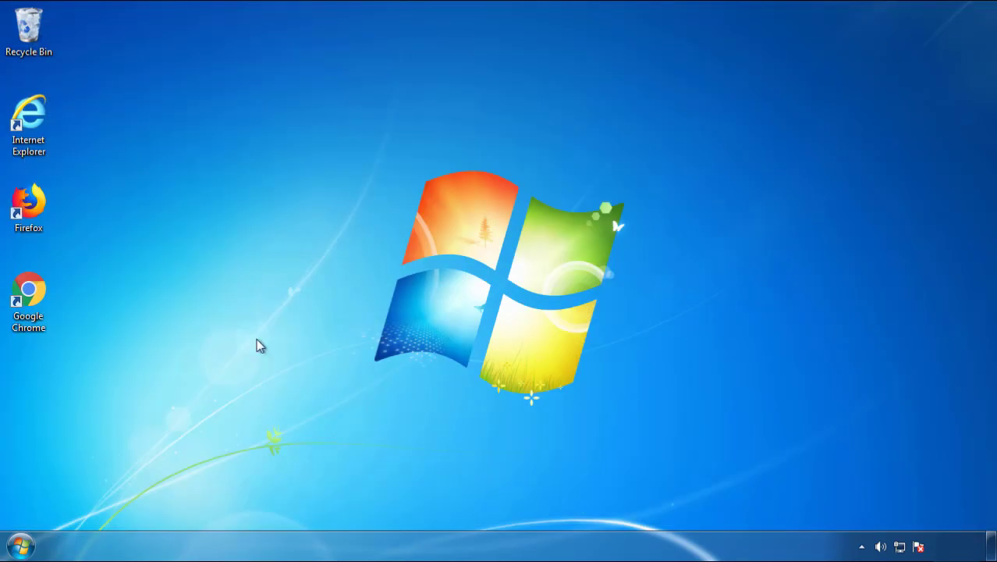
# Step: Restart Windows 7 and choose Safe Mode from the Advanced Boot Options menu
pyautogui.click(19, 547)
pyautogui.click(271, 507)
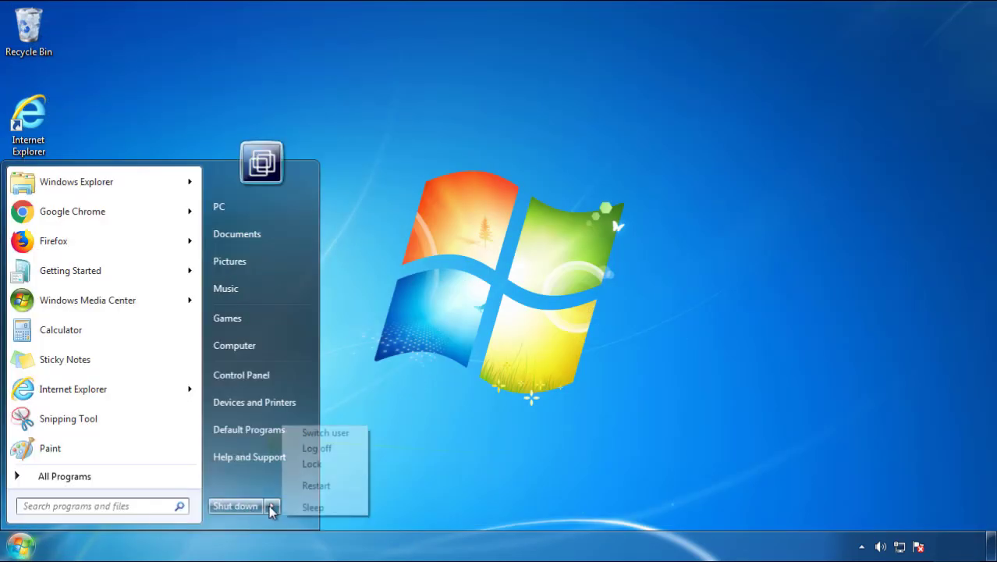
pyautogui.click(330, 493)
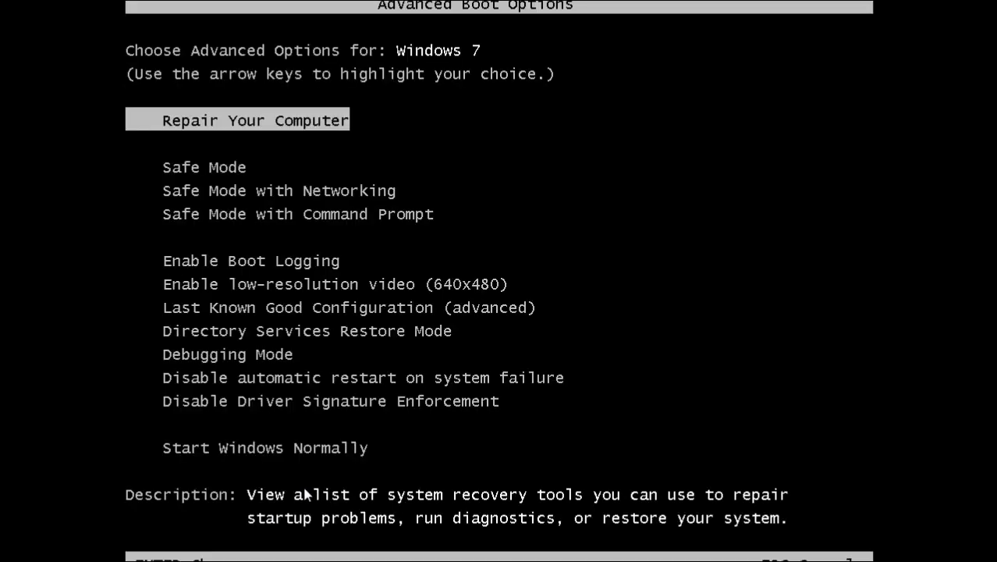
pyautogui.press('Down')
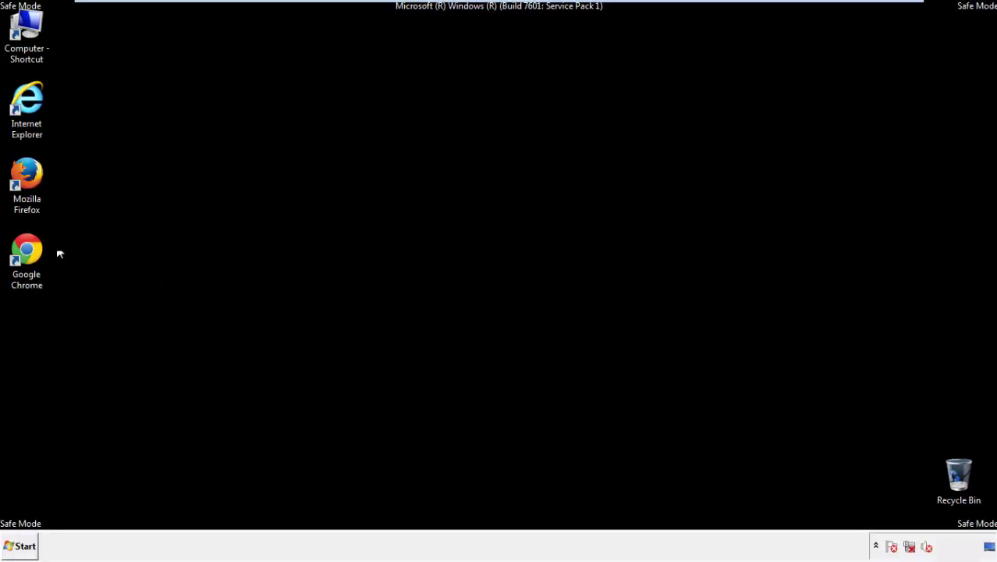
# Step: Launch Firefox, decline the default-browser prompt, and toggle the menu bar off and back on
pyautogui.doubleClick(36, 182)
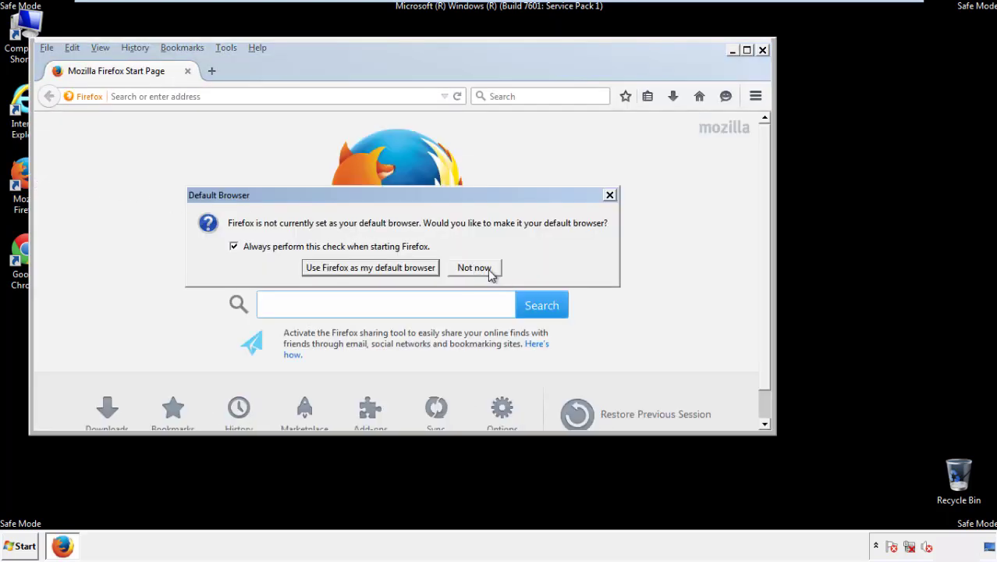
pyautogui.click(485, 267)
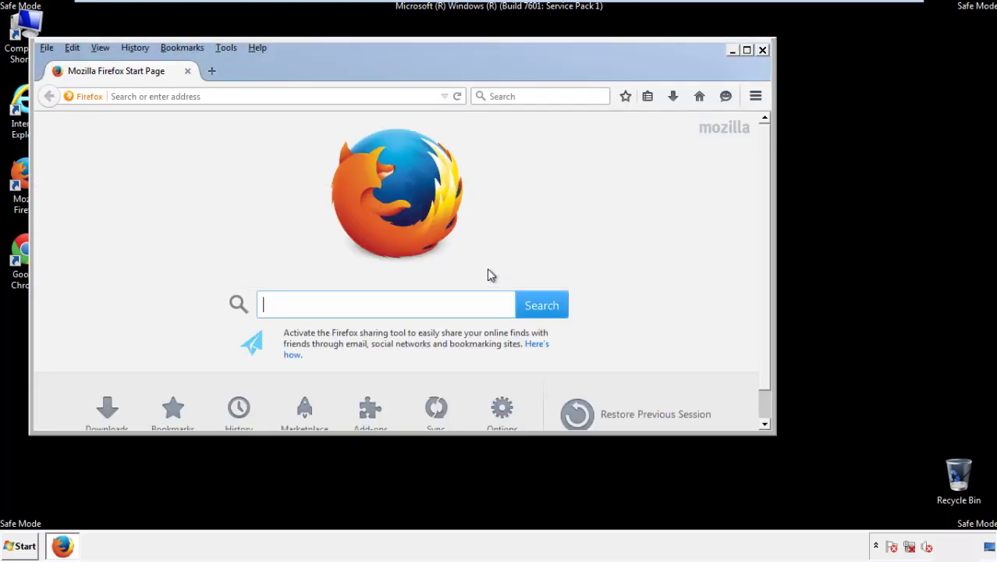
pyautogui.rightClick(308, 70)
pyautogui.click(335, 118)
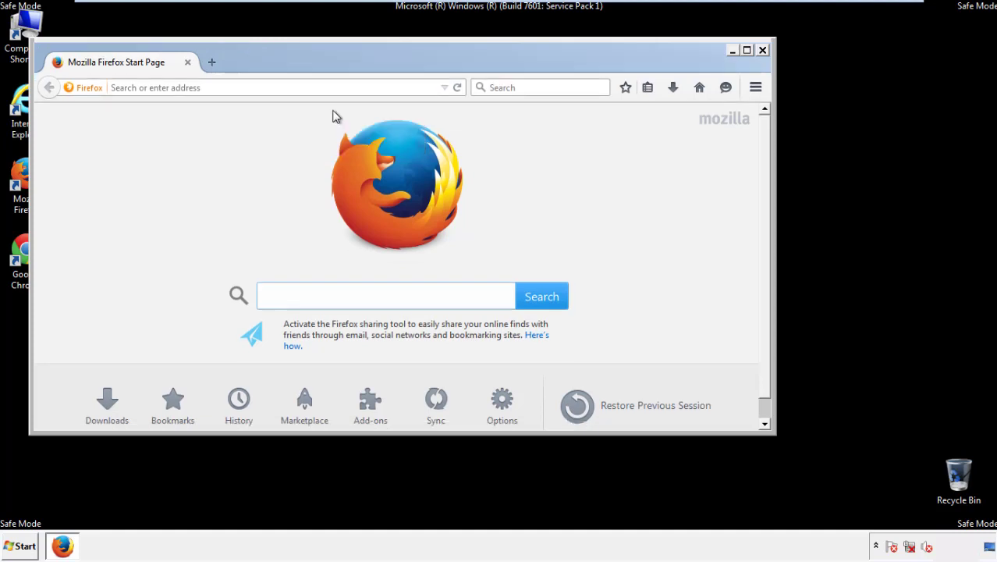
pyautogui.rightClick(315, 69)
pyautogui.click(328, 121)
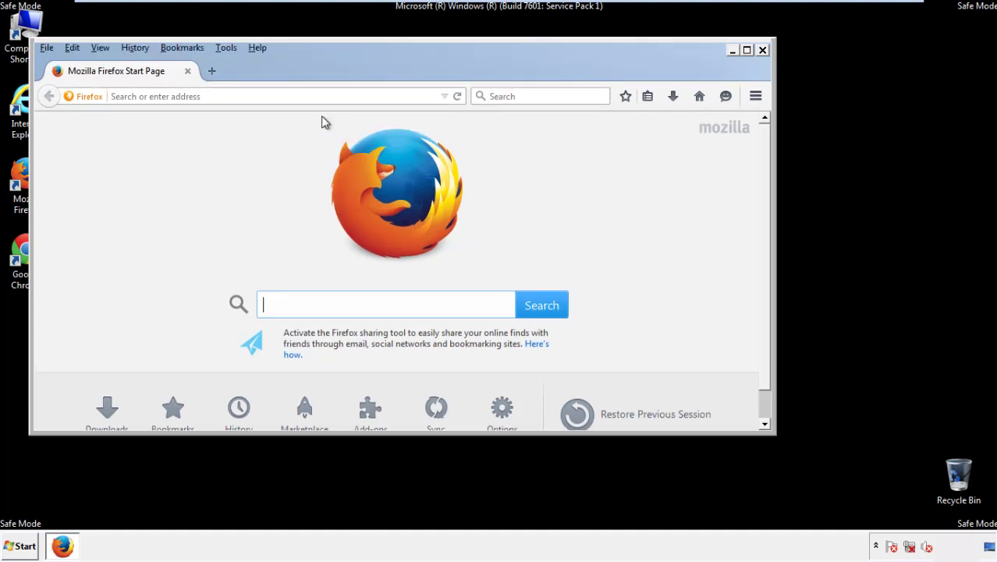
# Step: Clear Firefox's recent history for Everything, with Offline Website Data and Site Preferences ticked
pyautogui.click(135, 47)
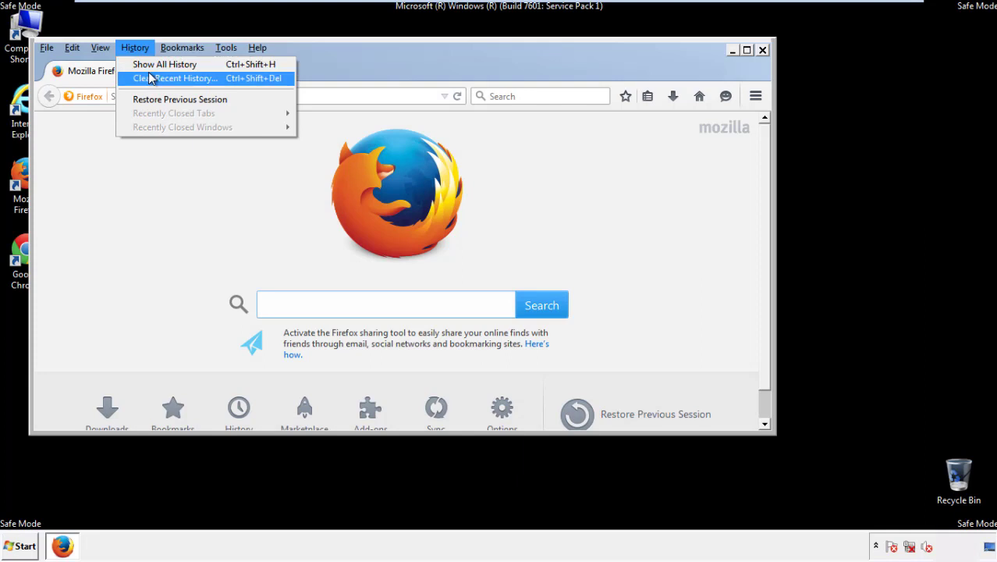
pyautogui.click(150, 75)
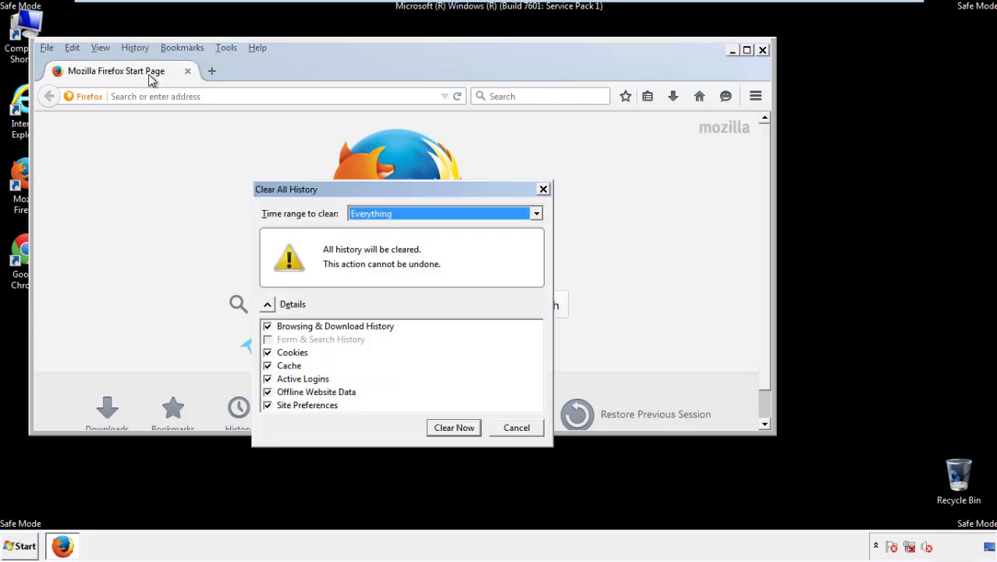
pyautogui.click(370, 214)
pyautogui.click(374, 294)
pyautogui.click(268, 392)
pyautogui.click(268, 391)
pyautogui.click(268, 405)
pyautogui.click(267, 405)
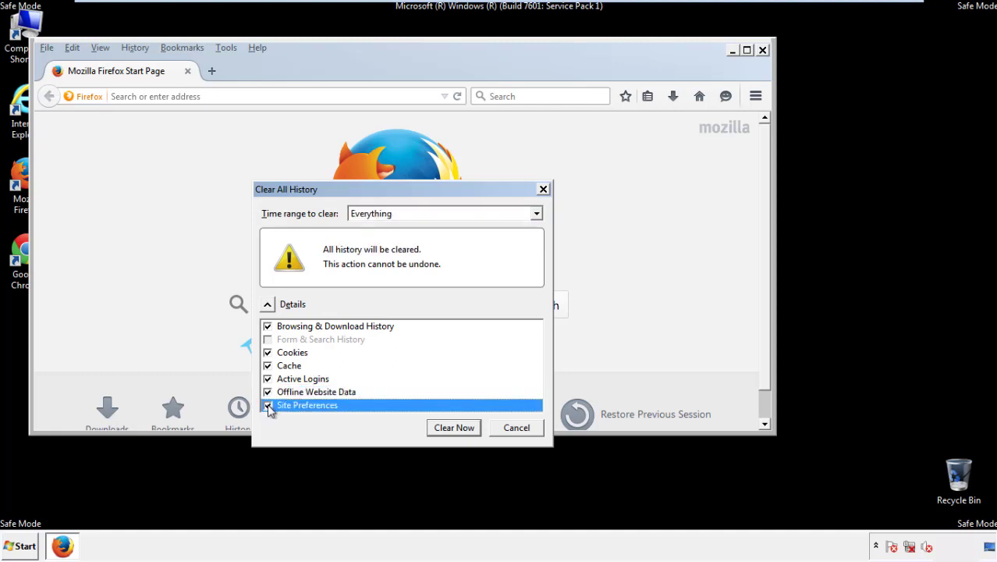
pyautogui.click(453, 428)
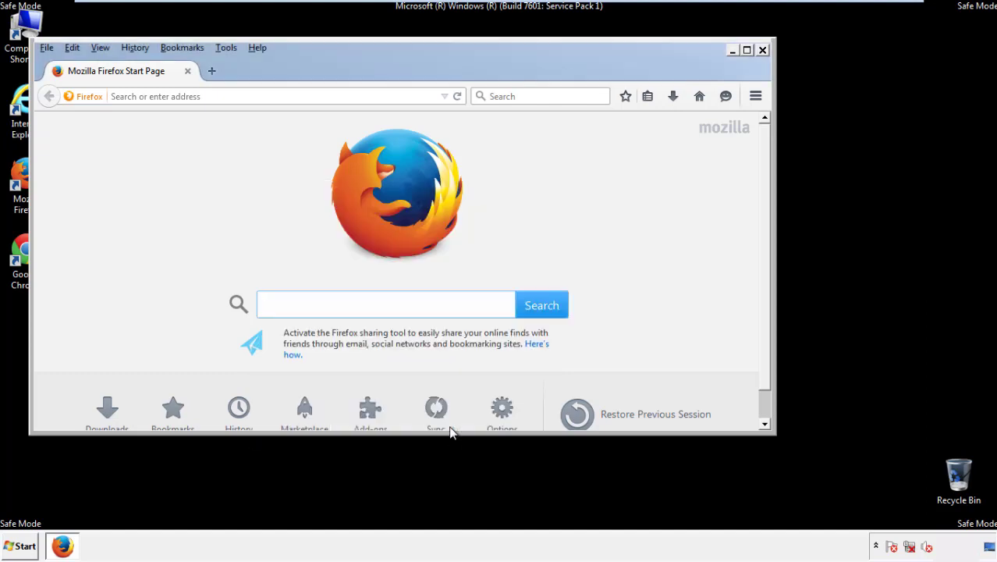
# Step: Refresh Firefox from Troubleshooting Information, finish the import, decline default-browser prompt, and close Firefox
pyautogui.click(256, 47)
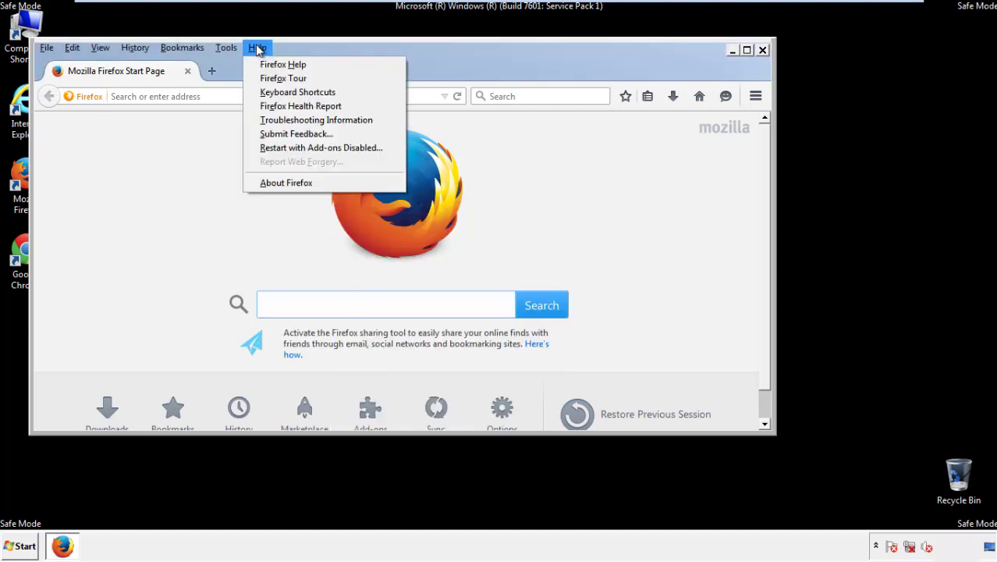
pyautogui.click(290, 119)
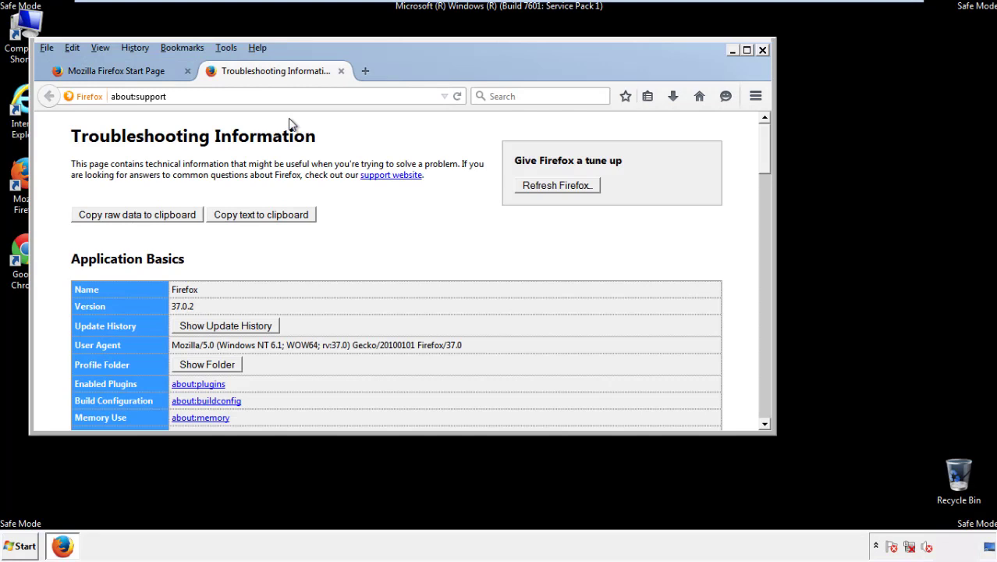
pyautogui.click(577, 188)
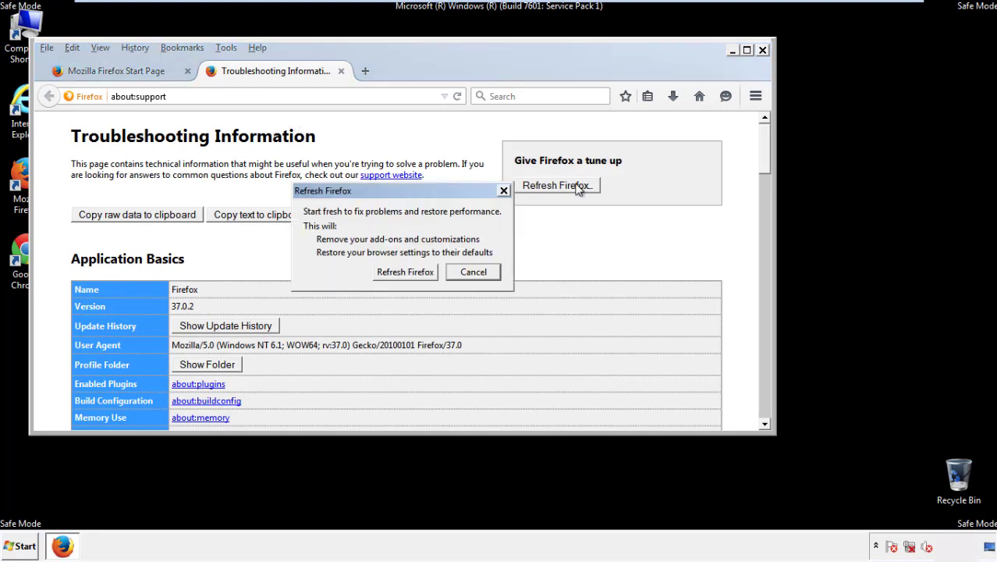
pyautogui.click(405, 271)
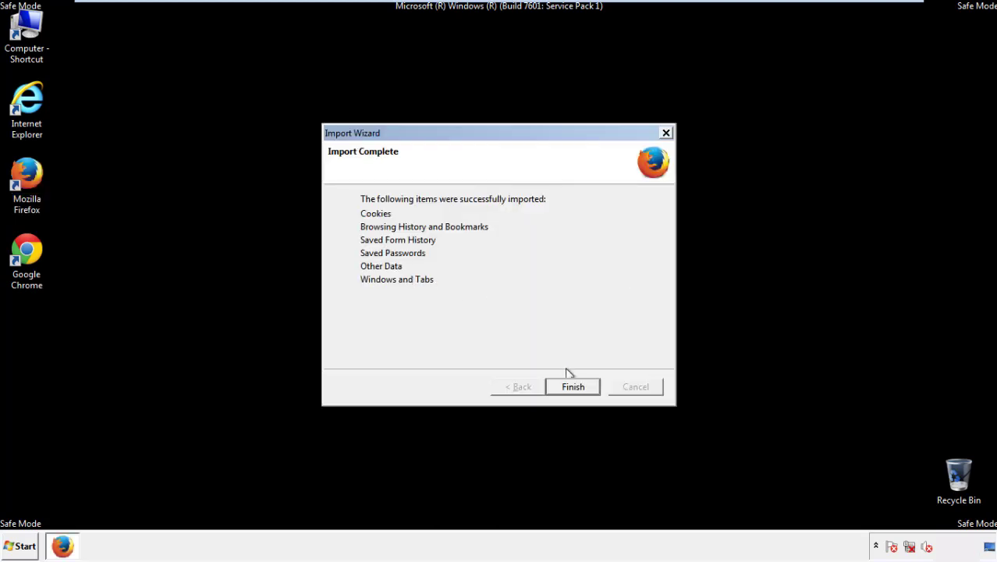
pyautogui.click(573, 387)
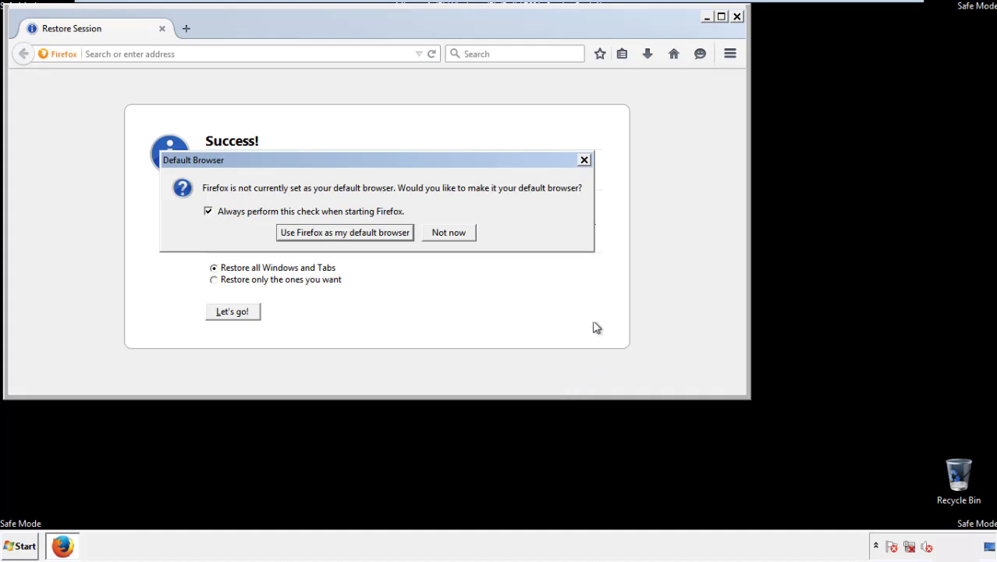
pyautogui.click(450, 234)
pyautogui.click(736, 16)
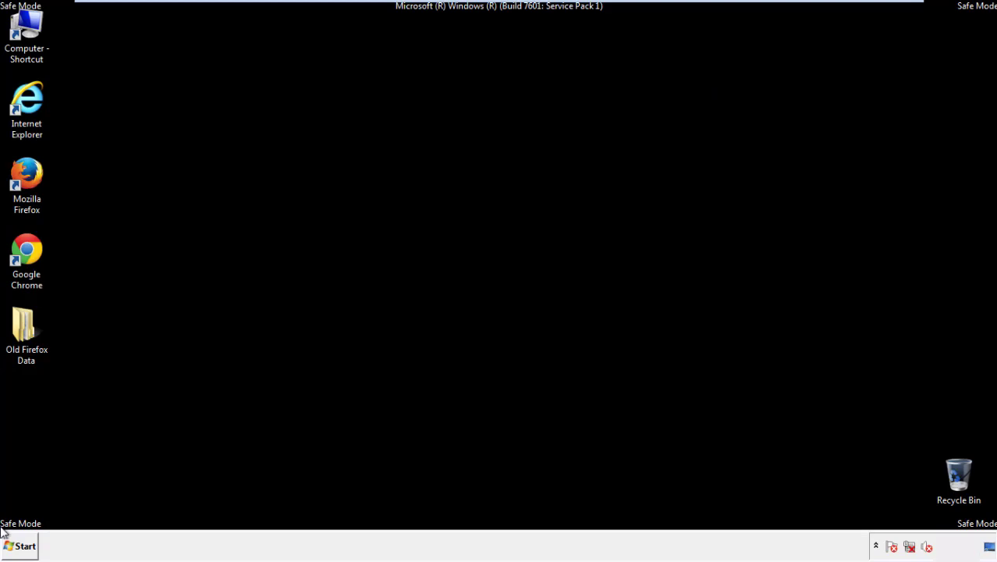
# Step: Launch Google Chrome, dismiss the default-browser prompt, and open its Settings
pyautogui.click(23, 248)
pyautogui.doubleClick(23, 248)
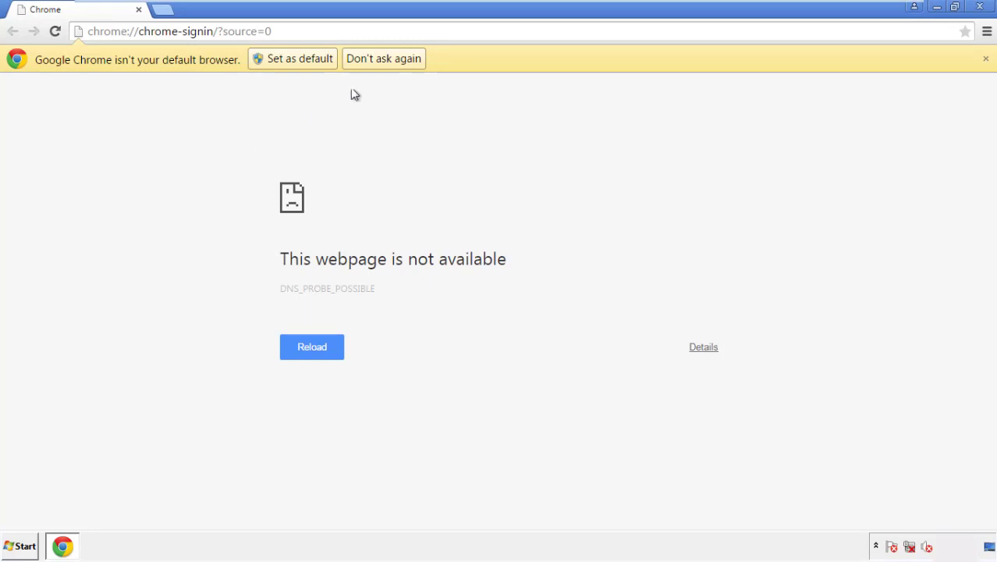
pyautogui.click(401, 63)
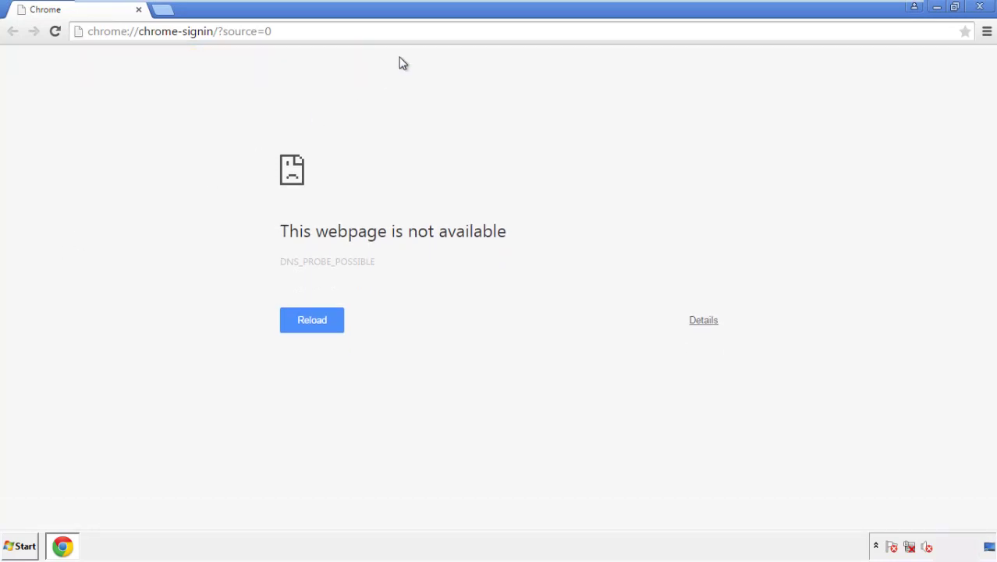
pyautogui.click(986, 33)
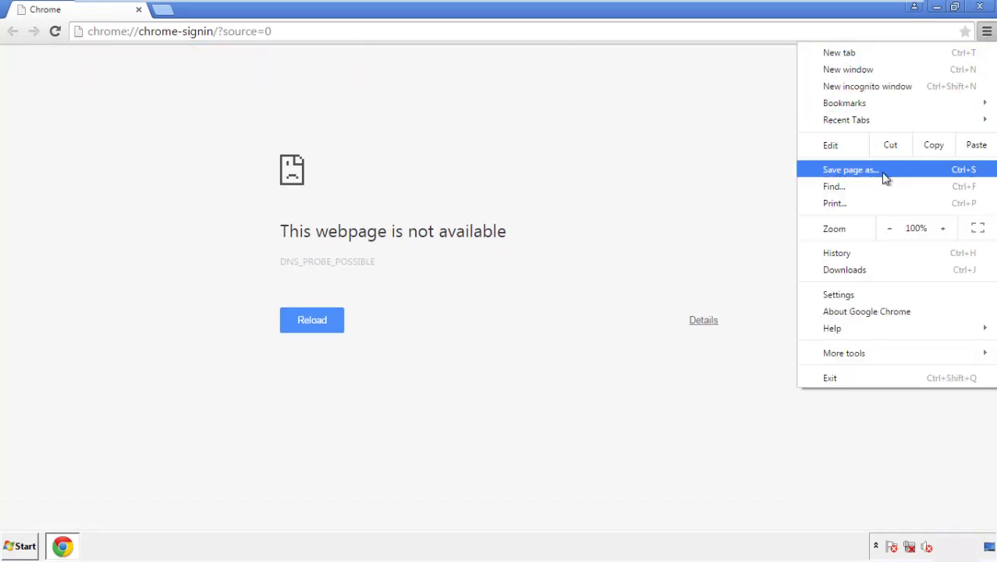
pyautogui.click(842, 294)
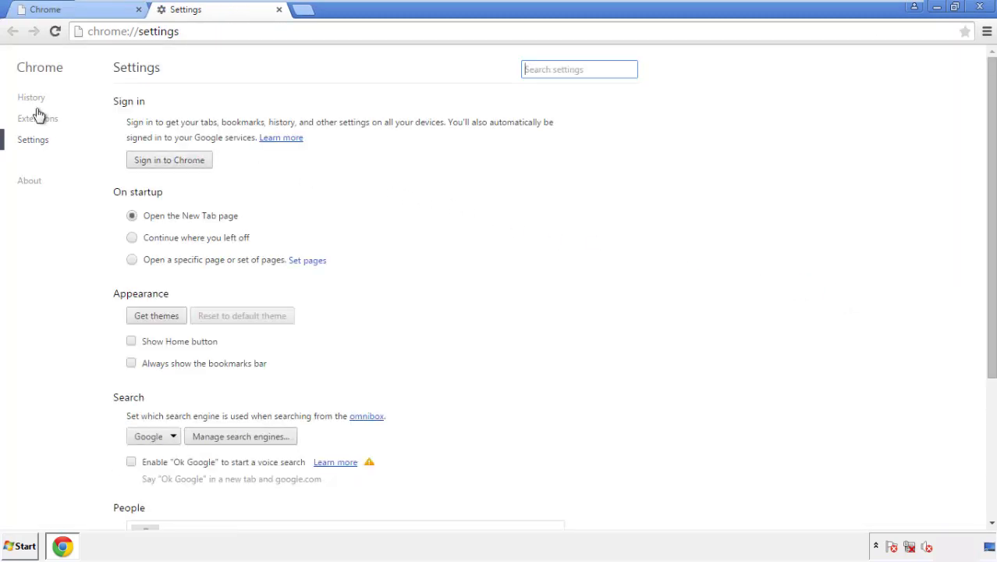
# Step: Clear Chrome browsing data from the beginning of time, including autofill form data
pyautogui.click(37, 102)
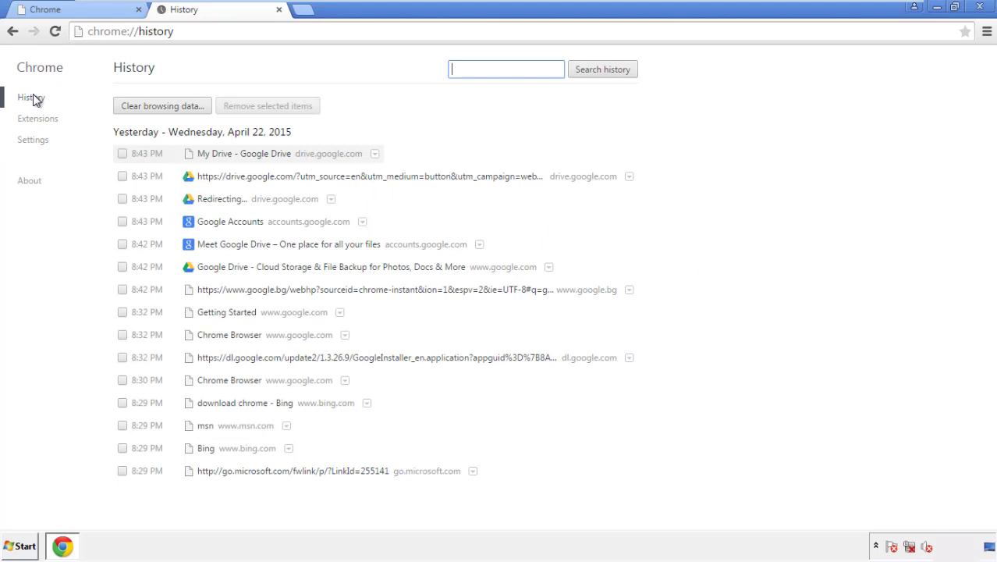
pyautogui.click(151, 108)
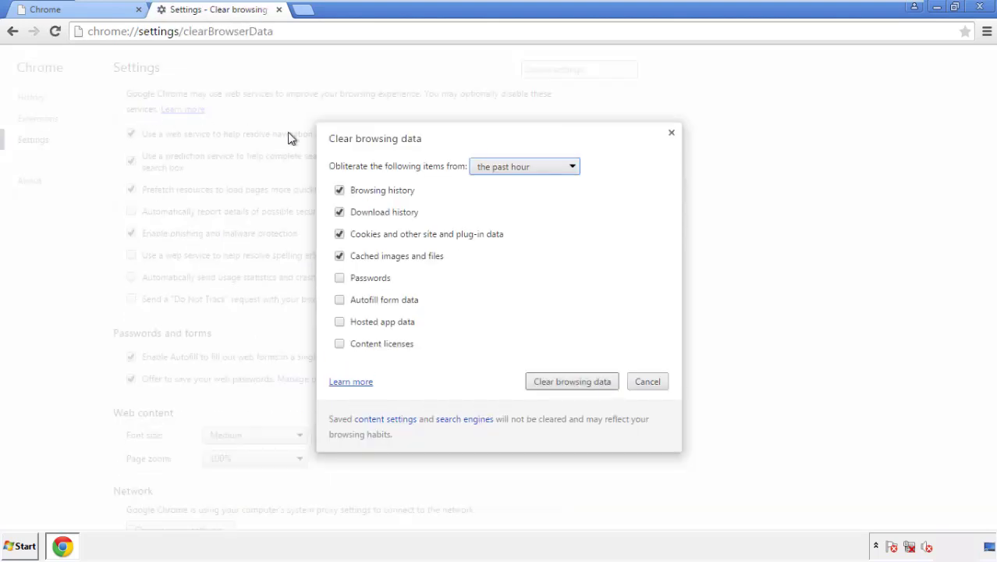
pyautogui.click(501, 168)
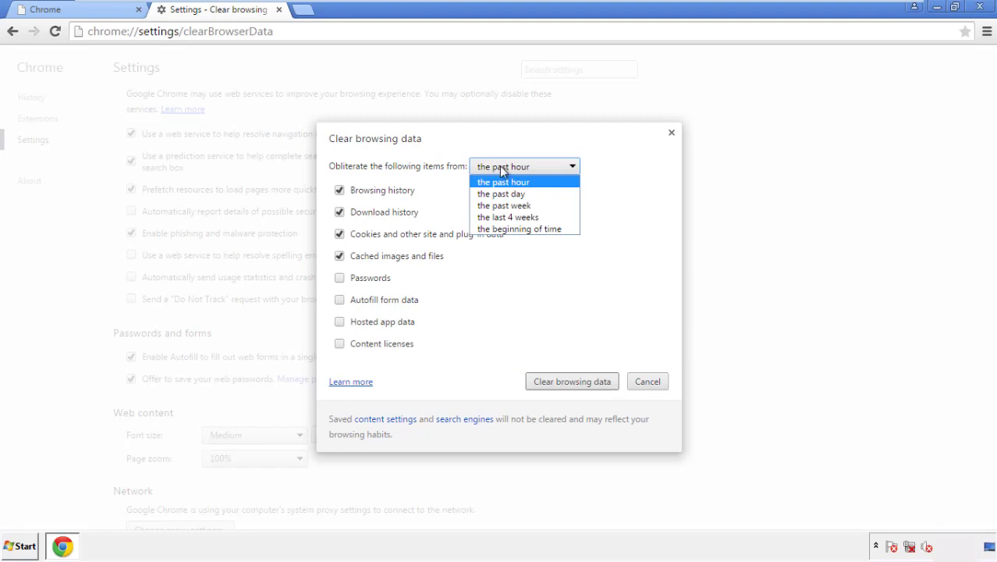
pyautogui.click(500, 229)
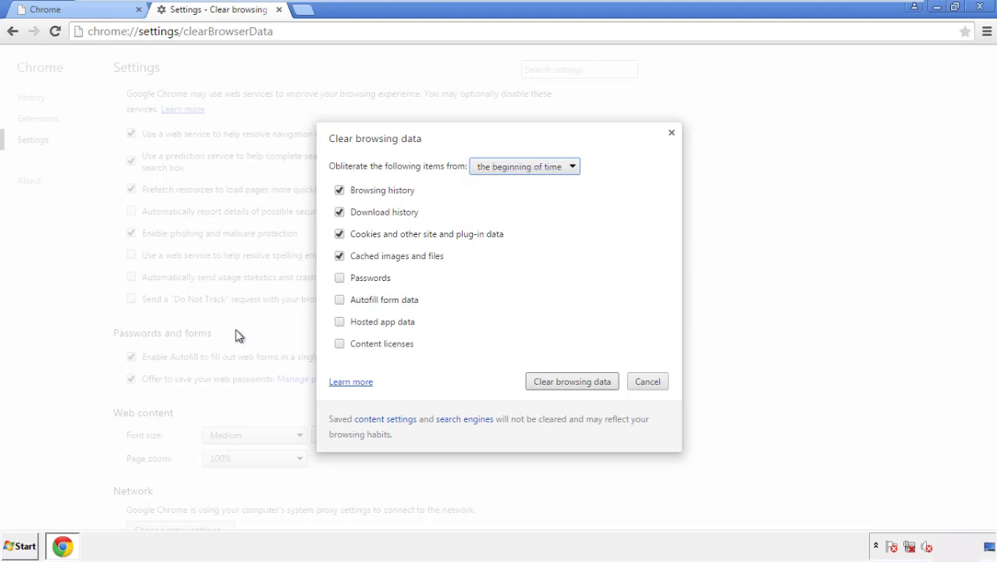
pyautogui.click(341, 301)
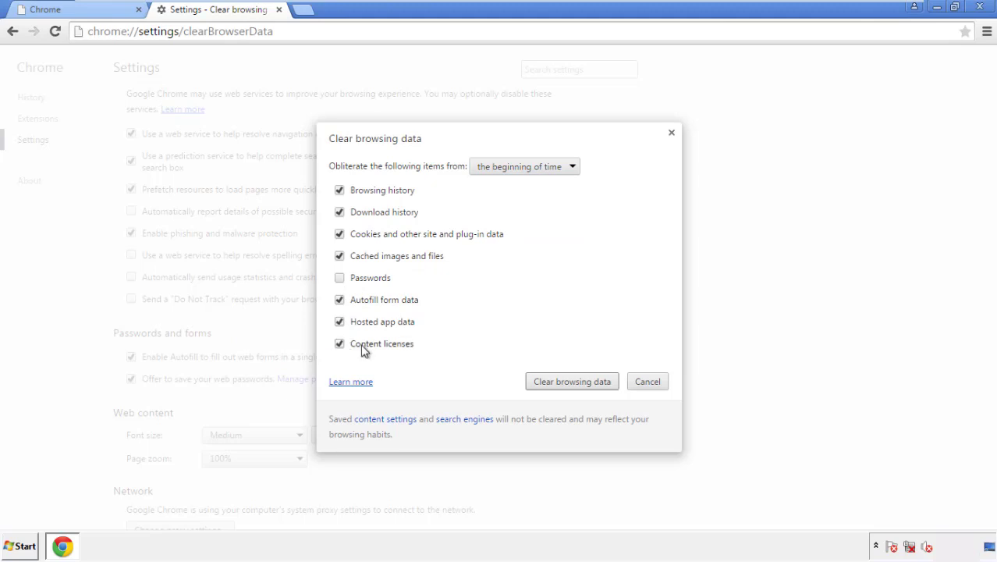
pyautogui.click(560, 384)
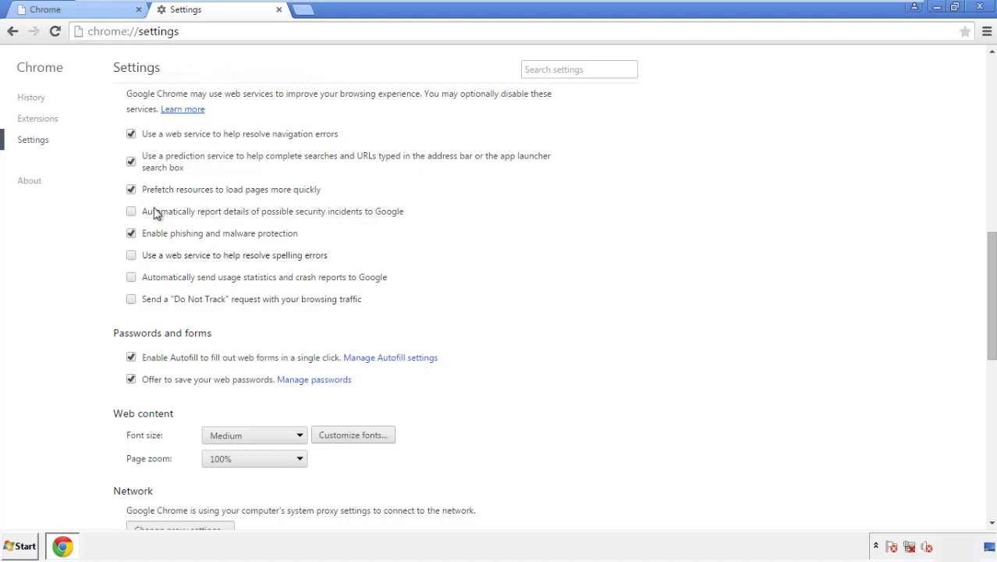
# Step: Reset Chrome's settings to their original defaults and close the Chrome window
pyautogui.moveTo(991, 248); pyautogui.dragTo(987, 422)
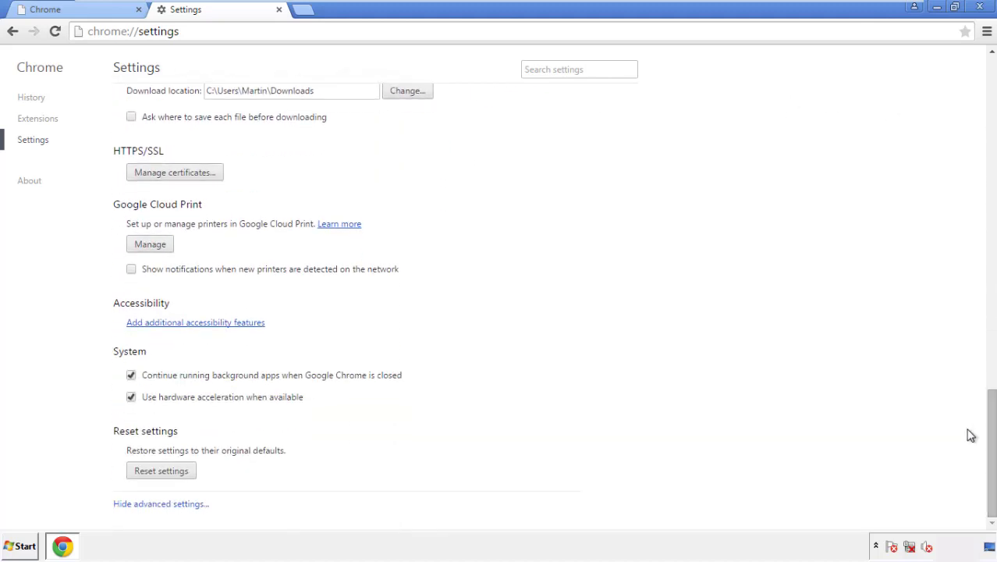
pyautogui.click(161, 472)
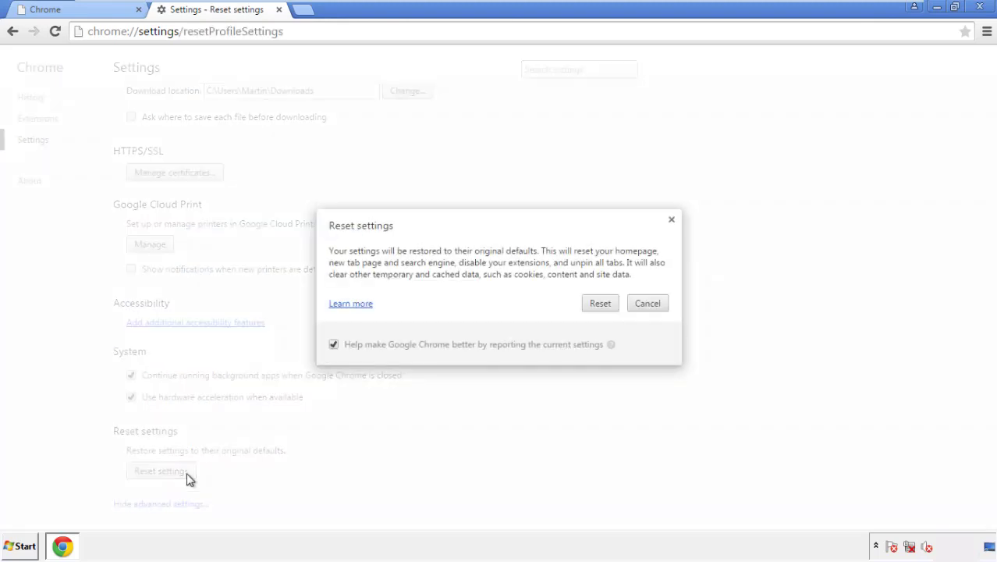
pyautogui.click(600, 304)
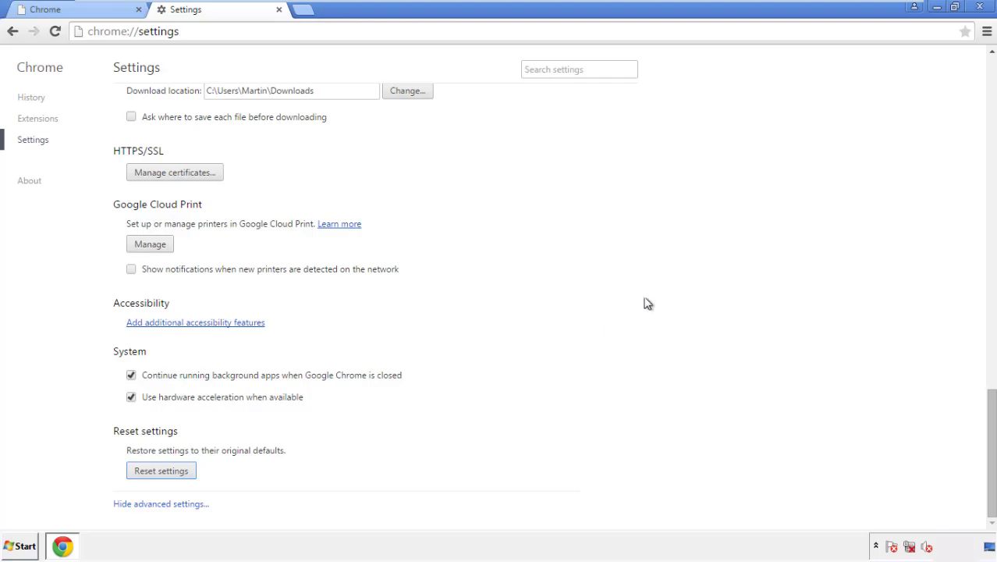
pyautogui.click(979, 6)
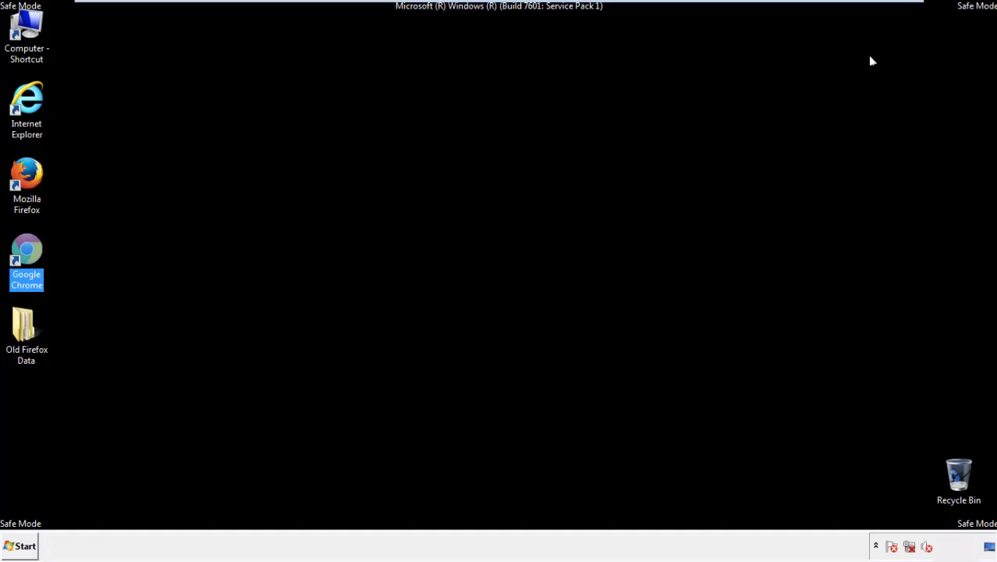
# Step: Launch Firefox, remove the Search Mine extension in the Add-ons Manager, and close Firefox
pyautogui.click(539, 252)
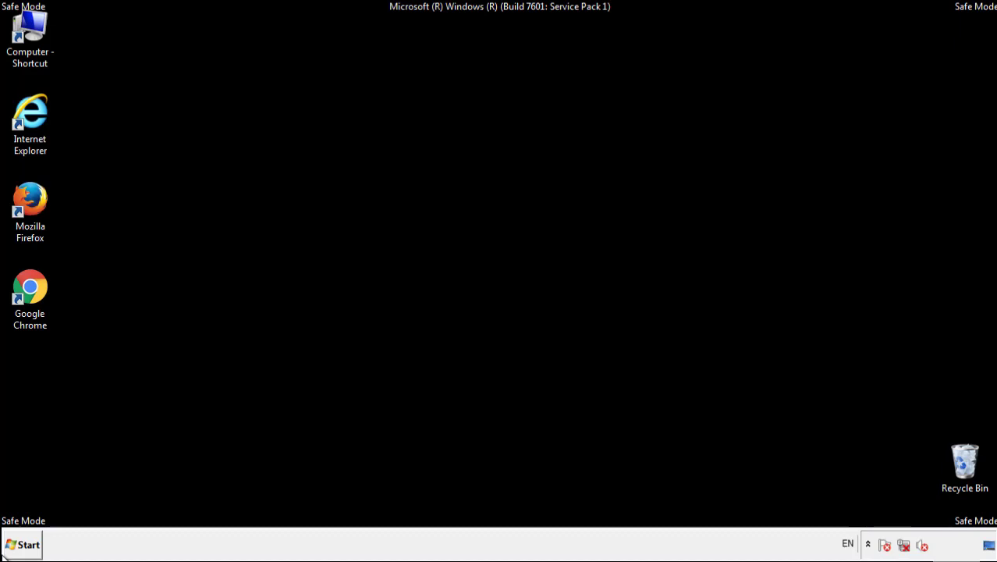
pyautogui.doubleClick(38, 193)
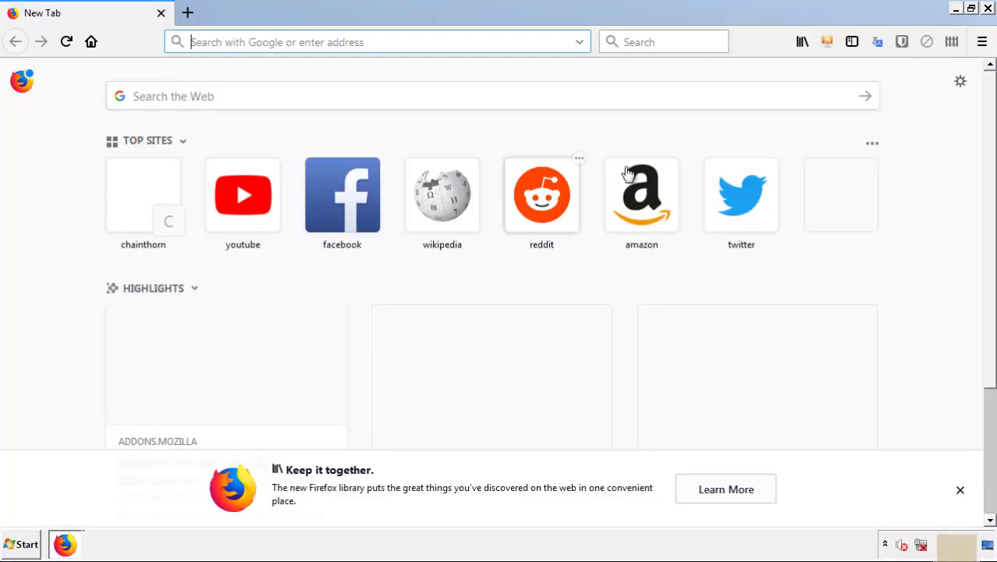
pyautogui.click(982, 42)
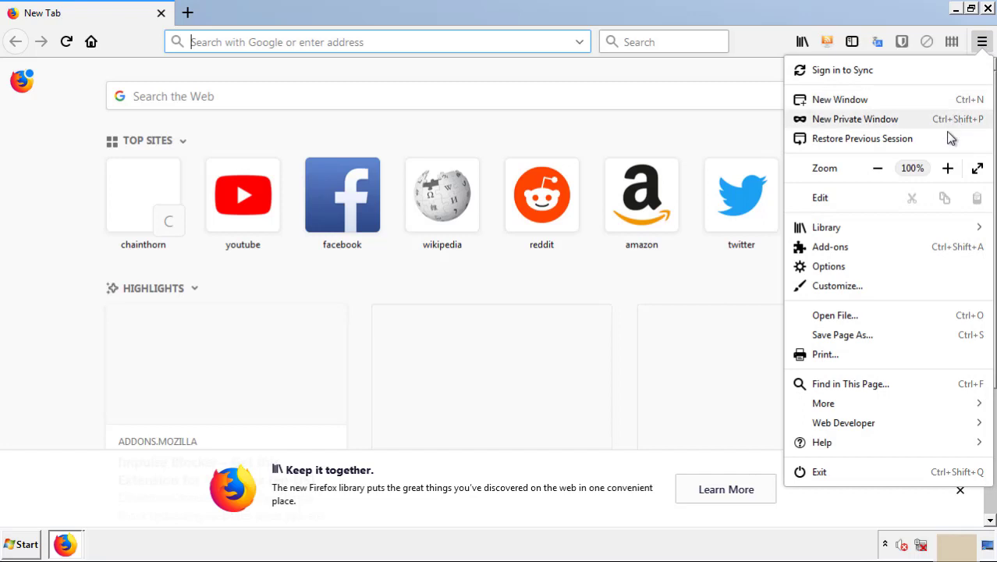
pyautogui.click(919, 253)
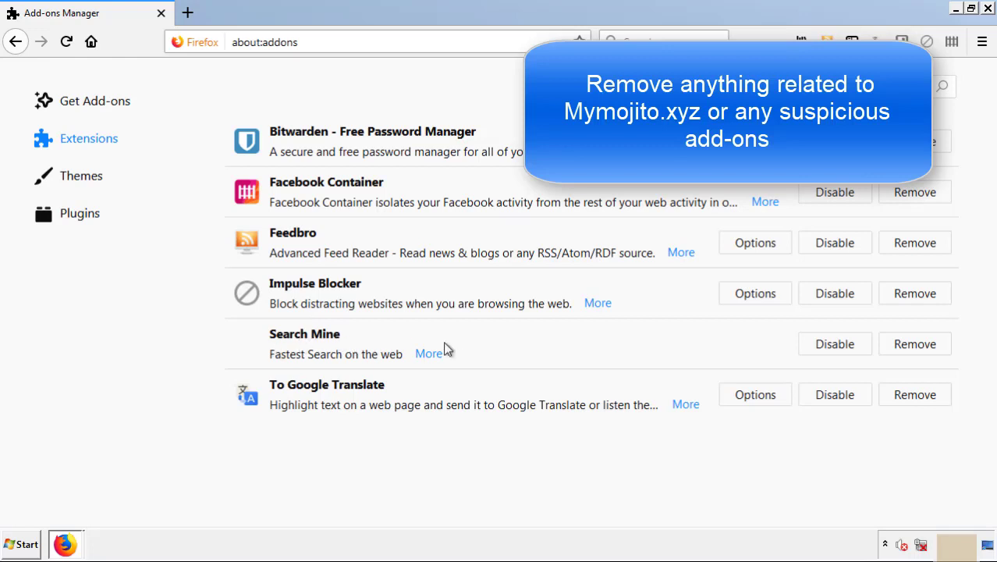
pyautogui.click(911, 351)
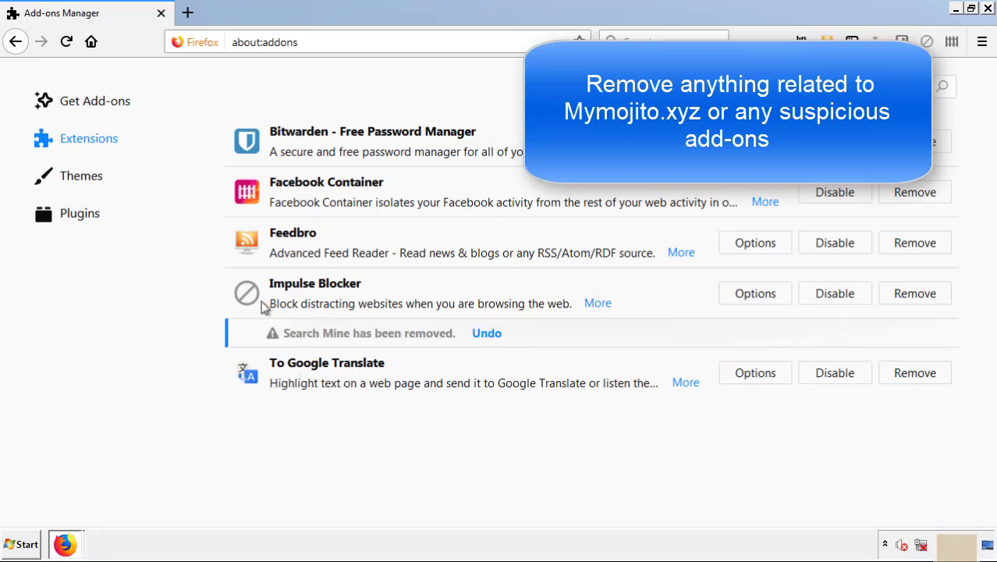
pyautogui.click(988, 8)
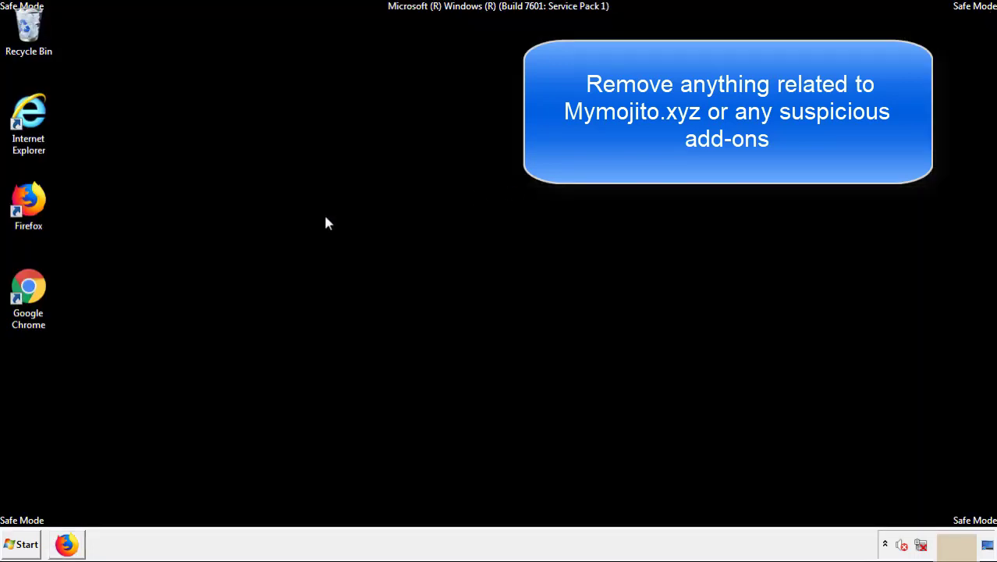
# Step: Launch Chrome, remove the Search Mine extension from the Extensions page, and confirm
pyautogui.doubleClick(28, 305)
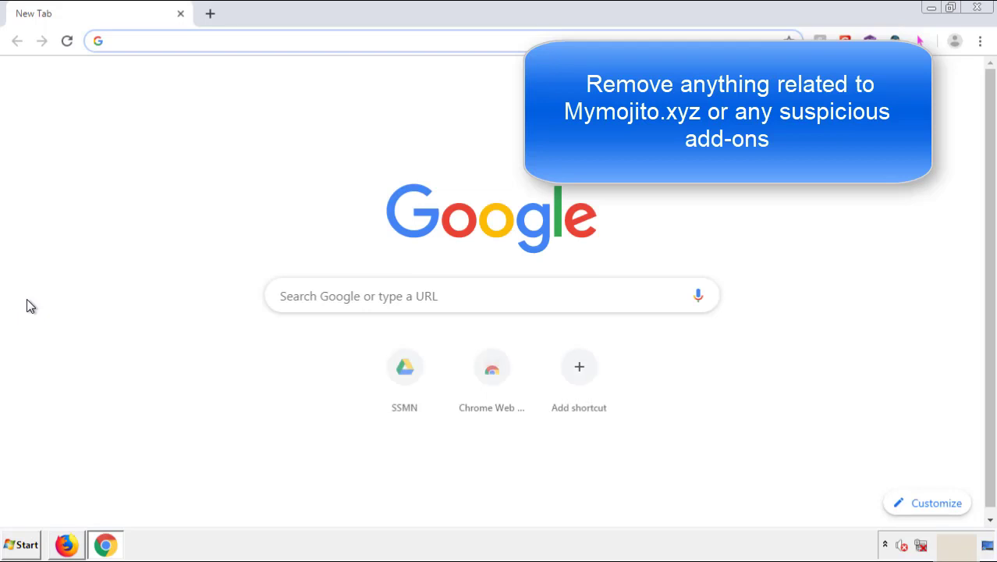
pyautogui.click(980, 40)
pyautogui.moveTo(895, 273)
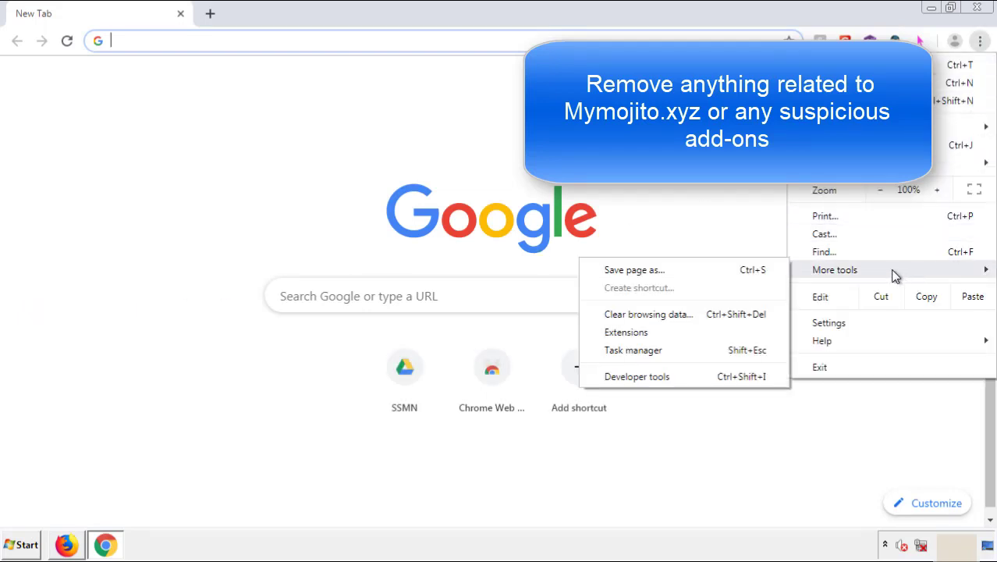
pyautogui.click(634, 332)
pyautogui.scroll(-10, 282, 261)
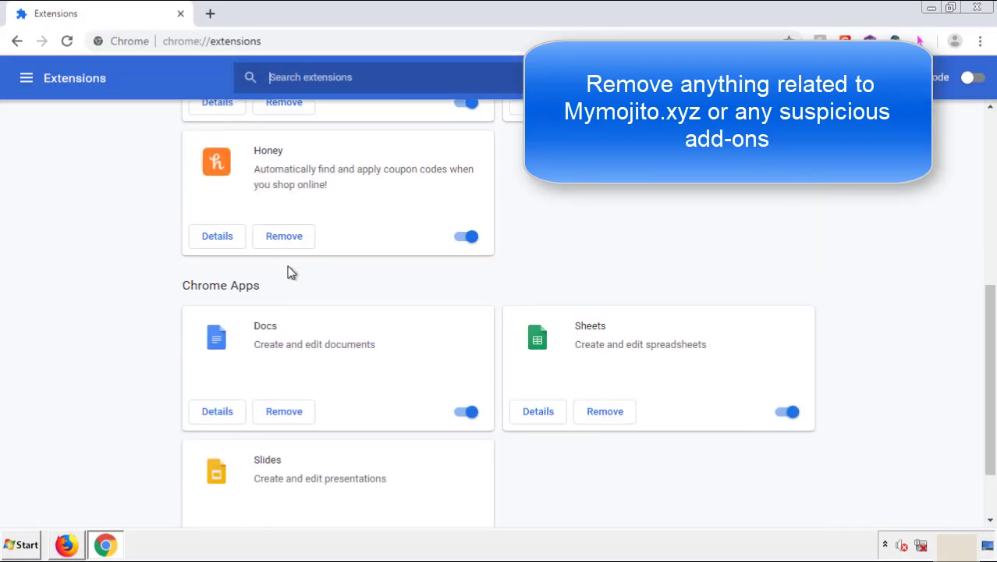
pyautogui.scroll(10, 378, 285)
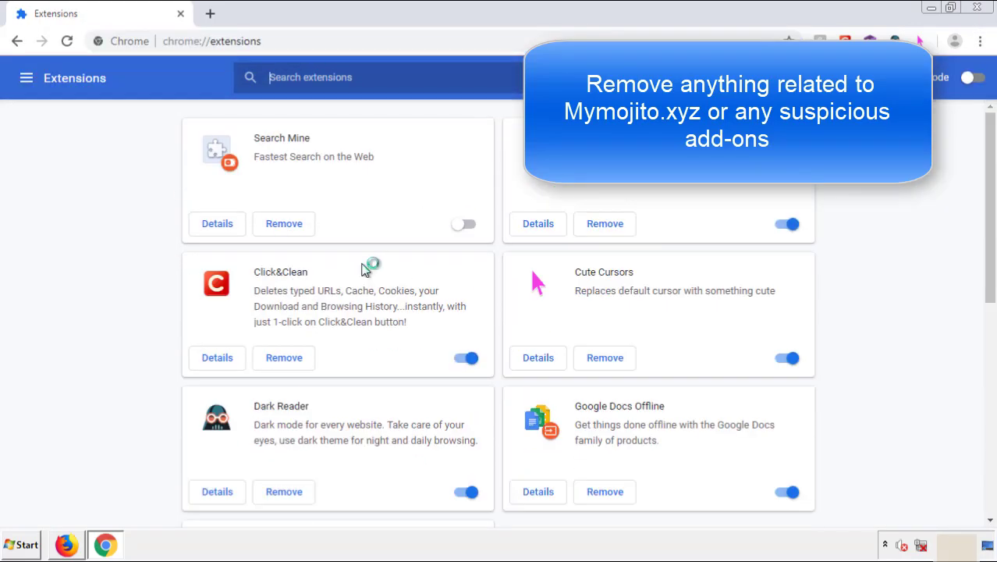
pyautogui.click(283, 230)
pyautogui.press('Return')
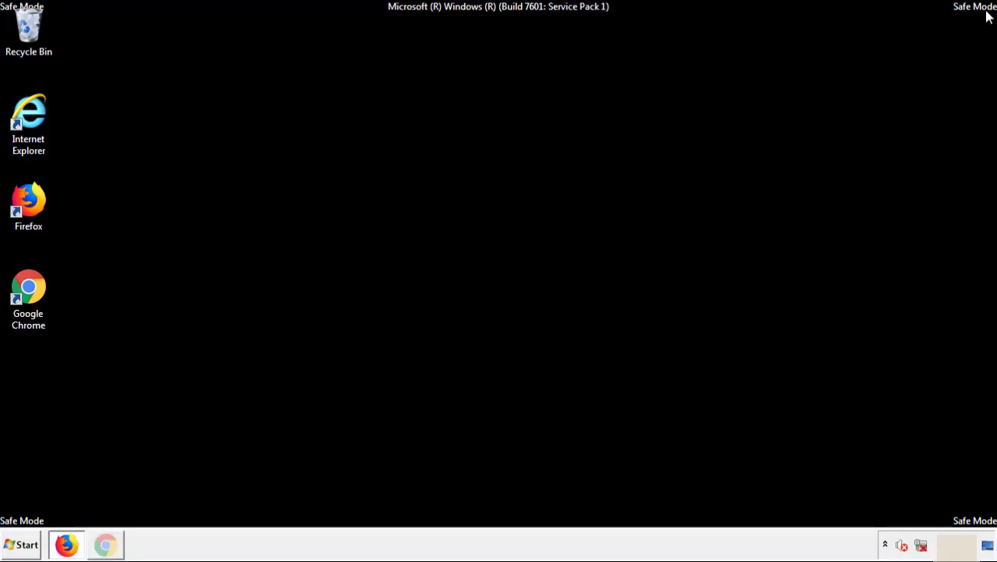
# Step: Restart the computer from the Start menu's Shut down options
pyautogui.click(26, 545)
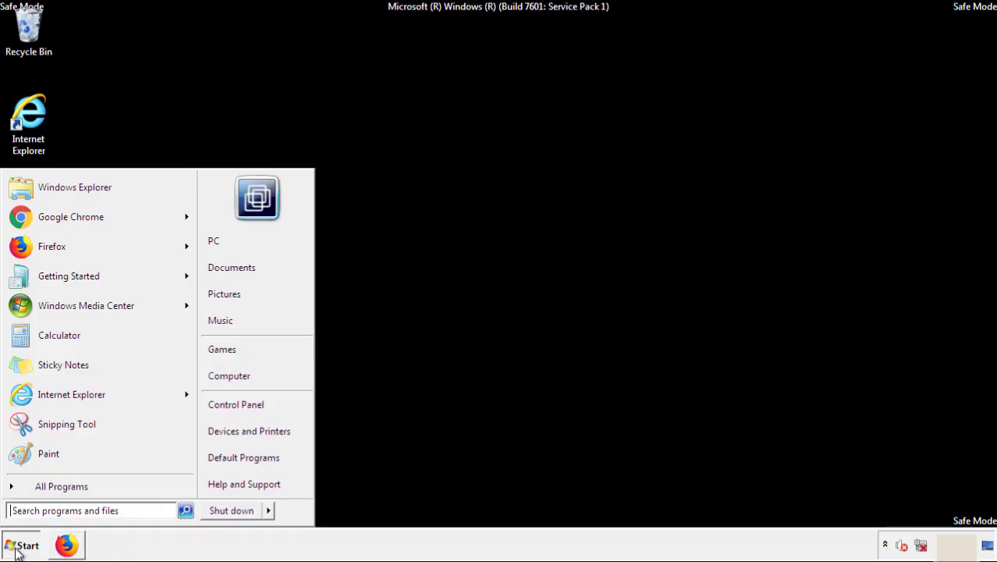
pyautogui.click(270, 512)
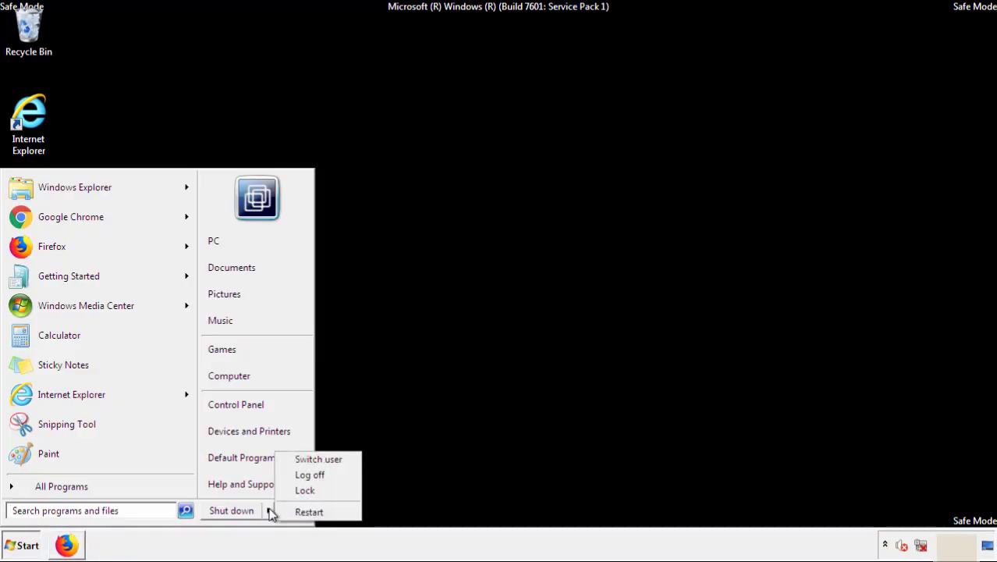
pyautogui.click(309, 512)
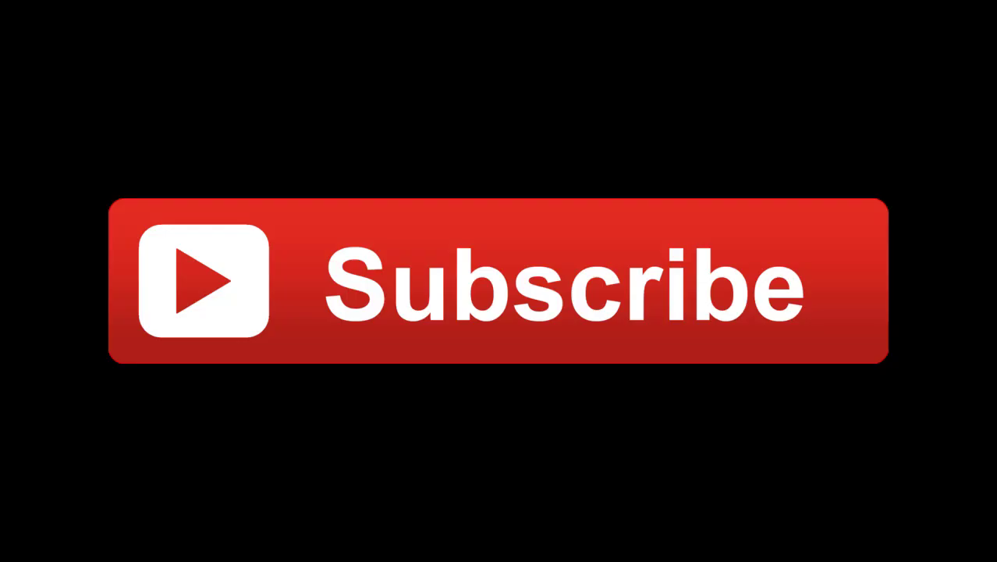